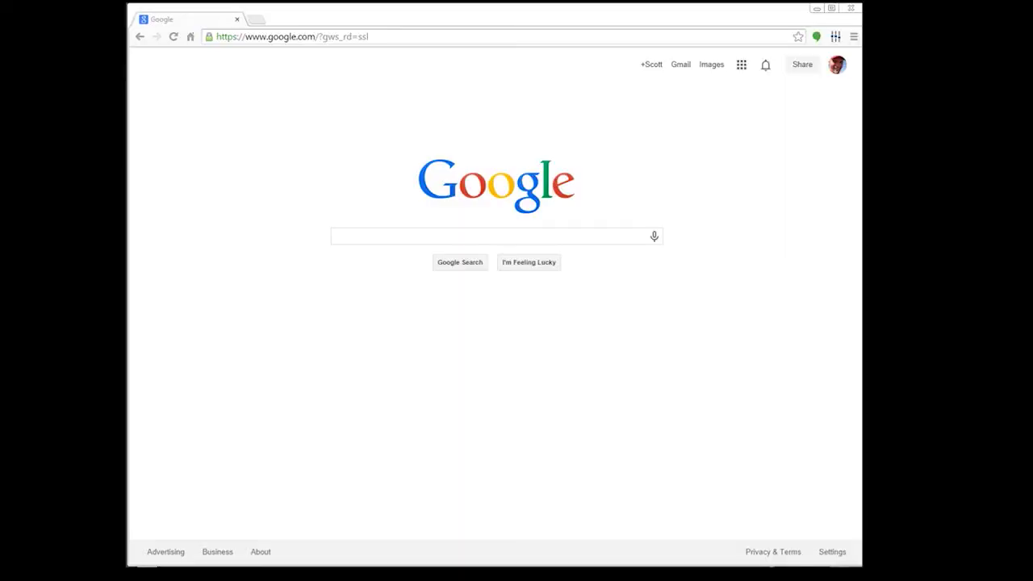
key(ctrl+l)
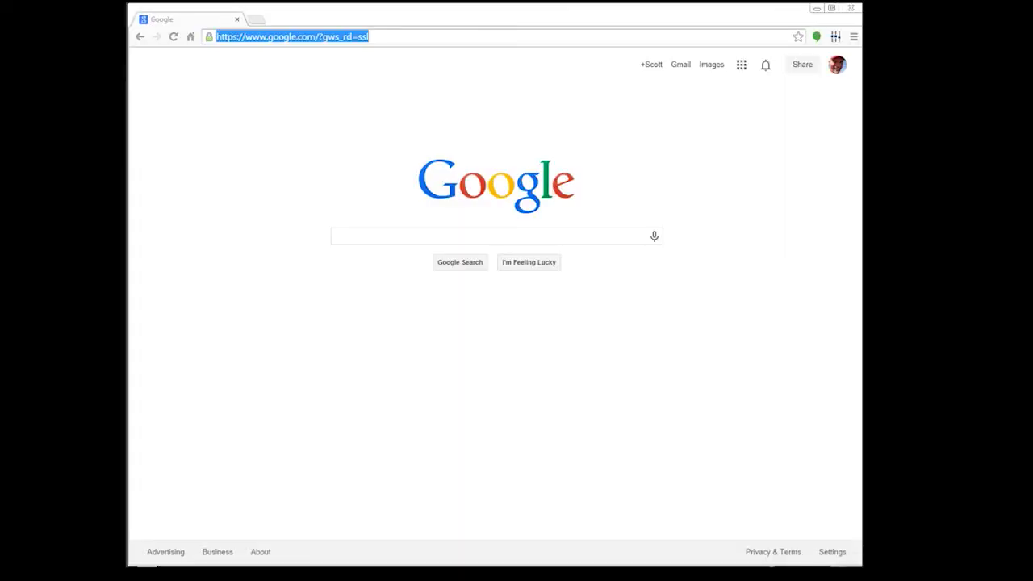
text(www.goo)
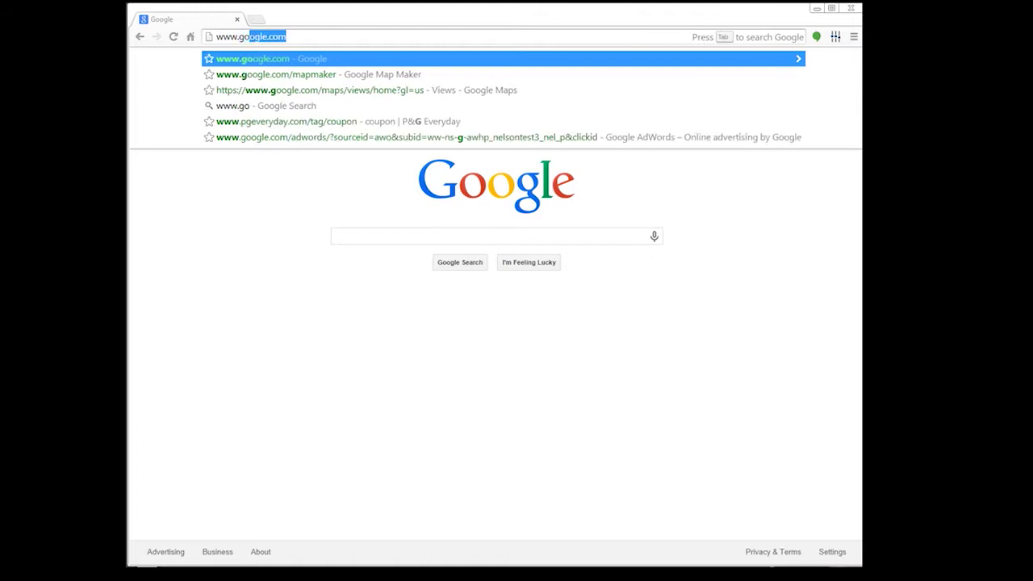
text(gl.eco)
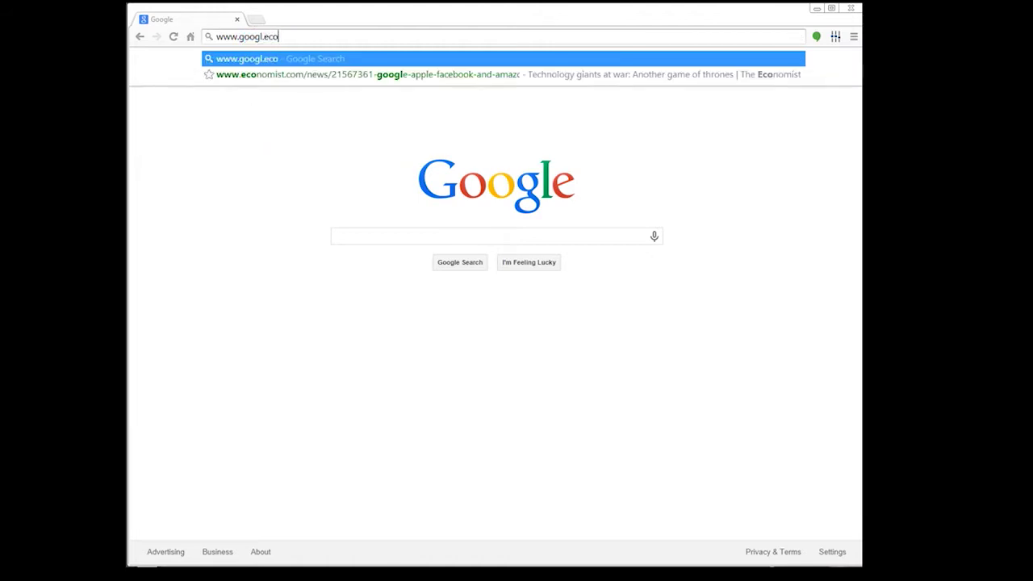
key(BackSpace)
key(BackSpace)
key(BackSpace)
key(BackSpace)
text(e.com)
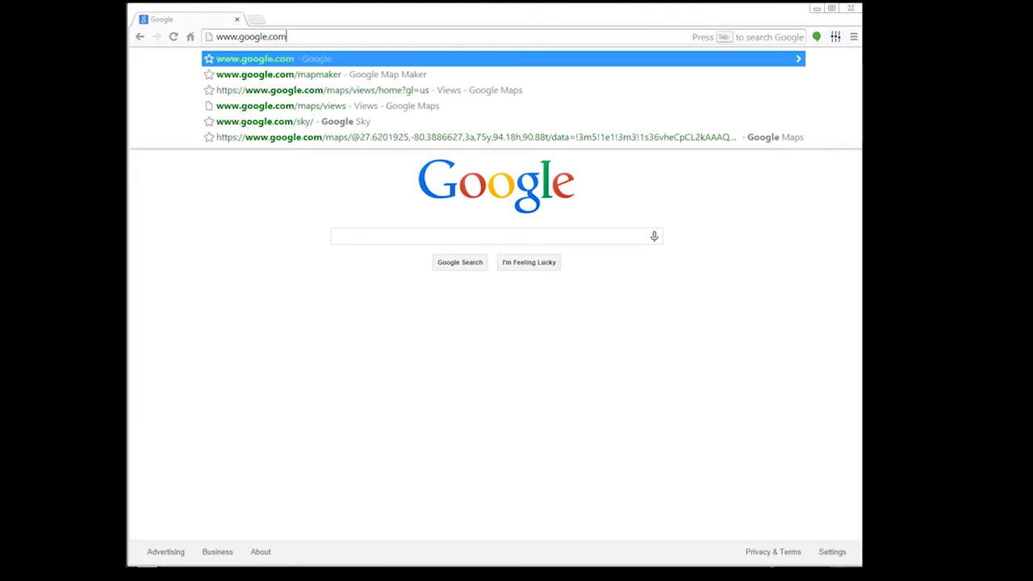
text(/maps/vi)
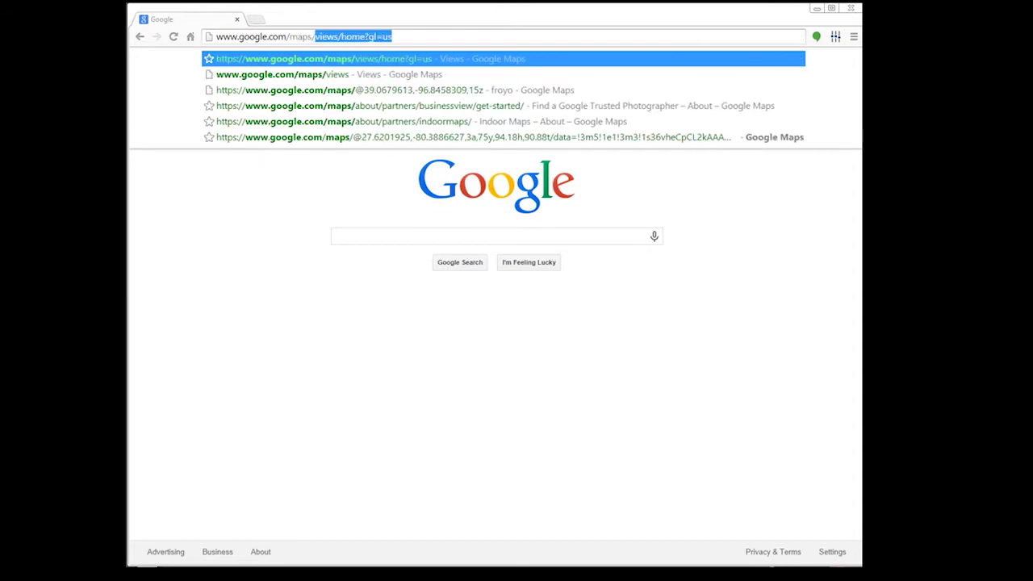
text(ews)
key(Return)
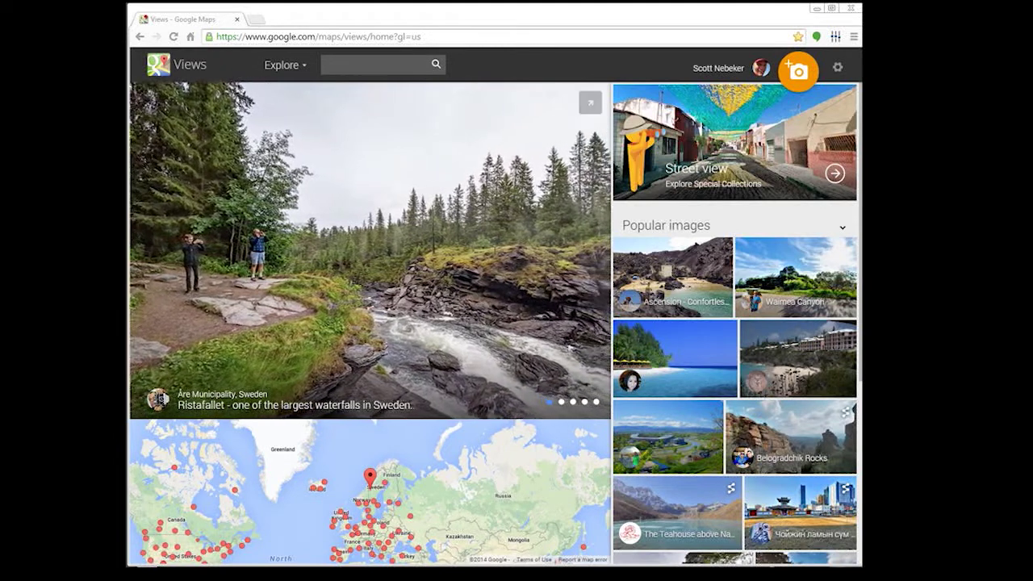
click(718, 67)
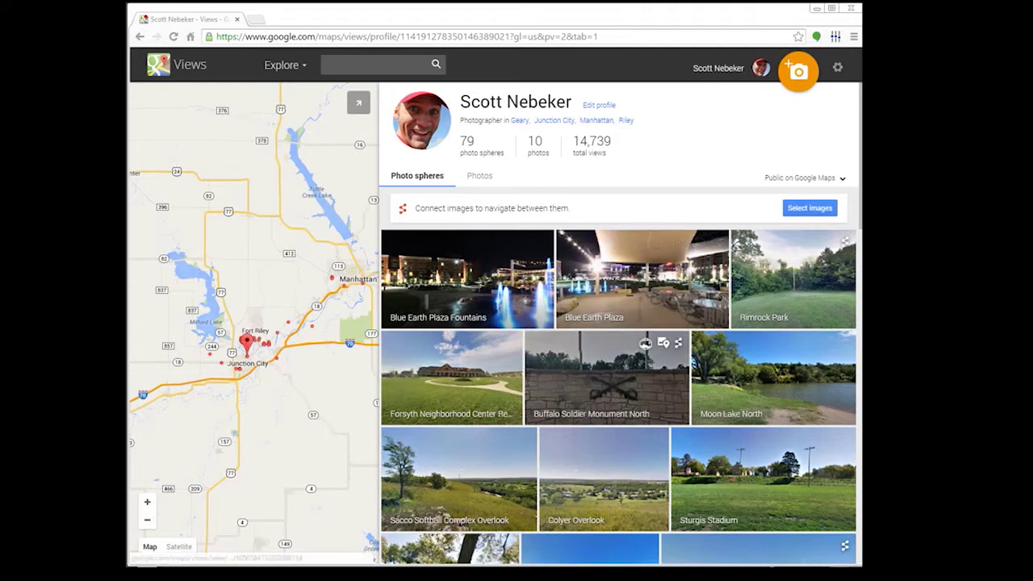
Open the Buffalo Soldier Monument North photo sphere, walk through the connected West and East spheres, and return to North.
click(607, 377)
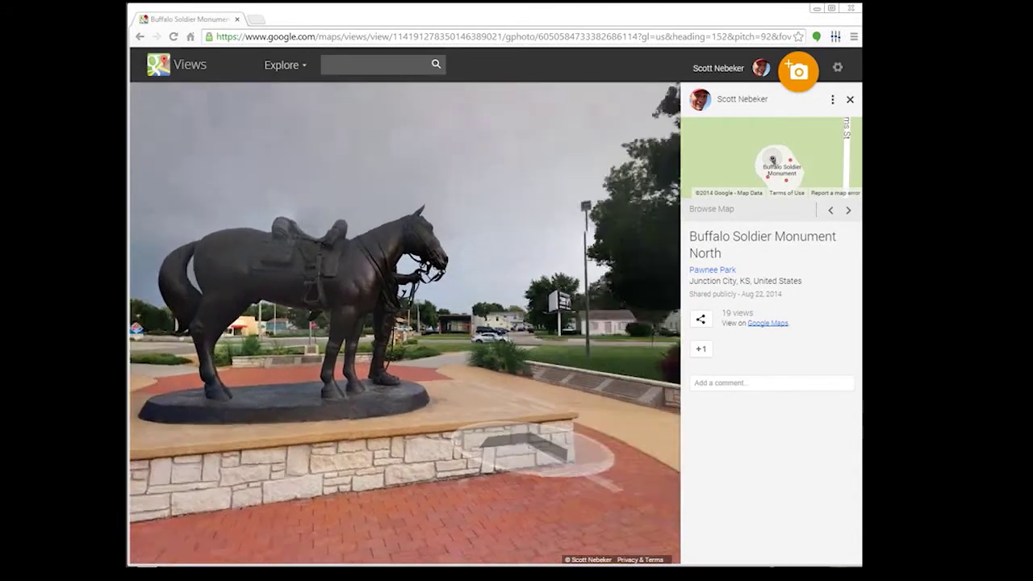
click(484, 468)
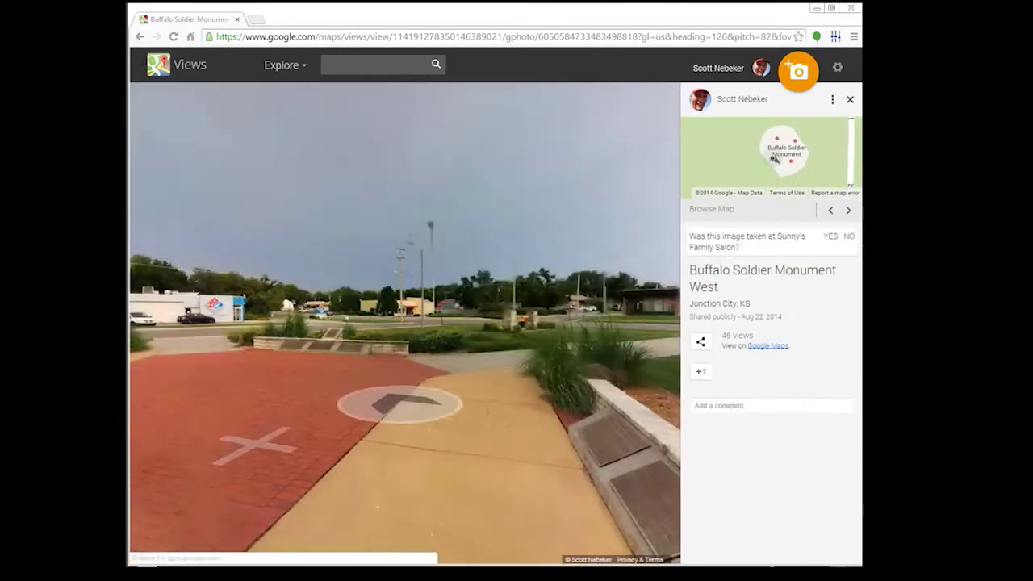
drag(399, 404, 595, 410)
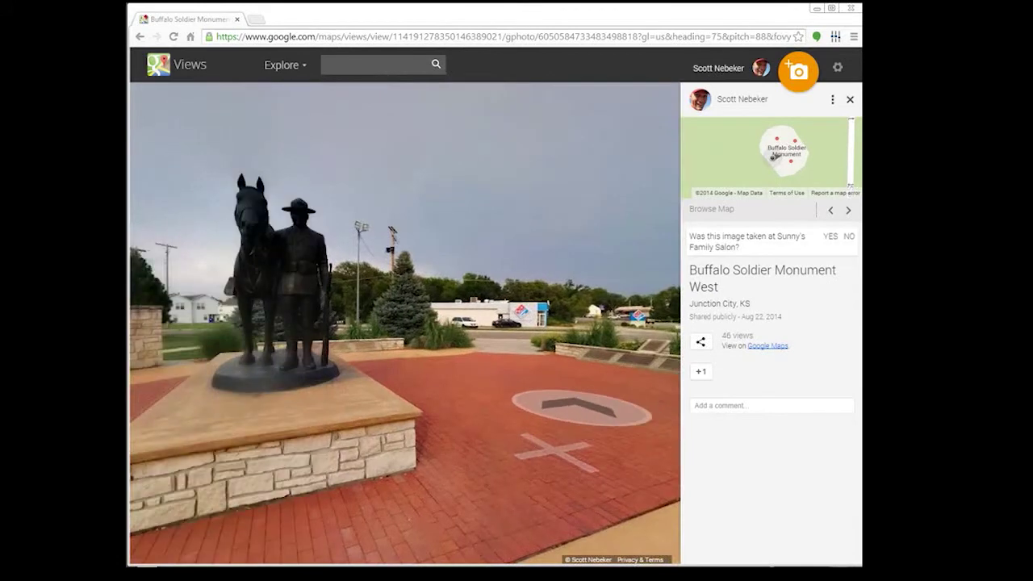
click(572, 468)
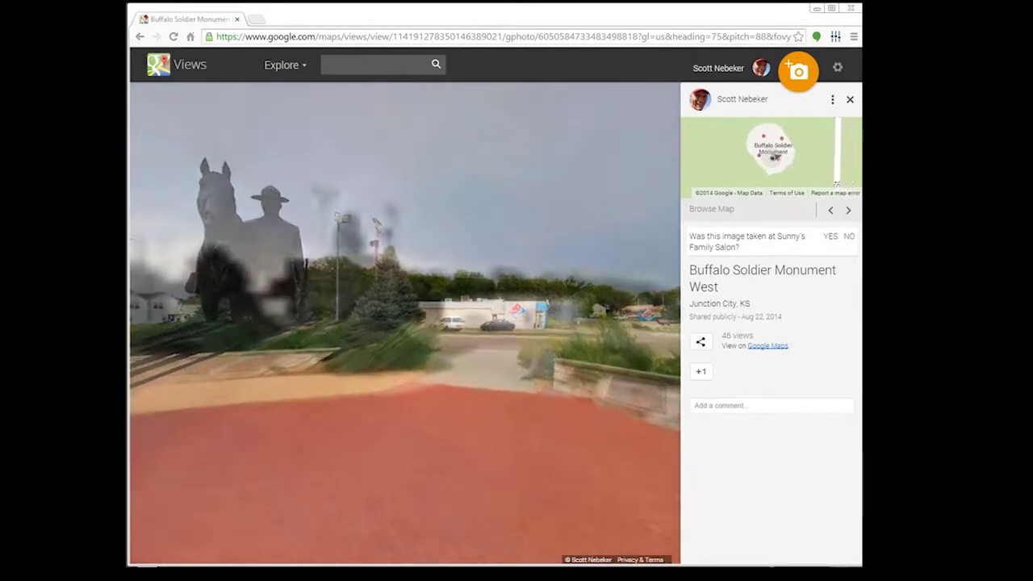
drag(350, 454, 420, 440)
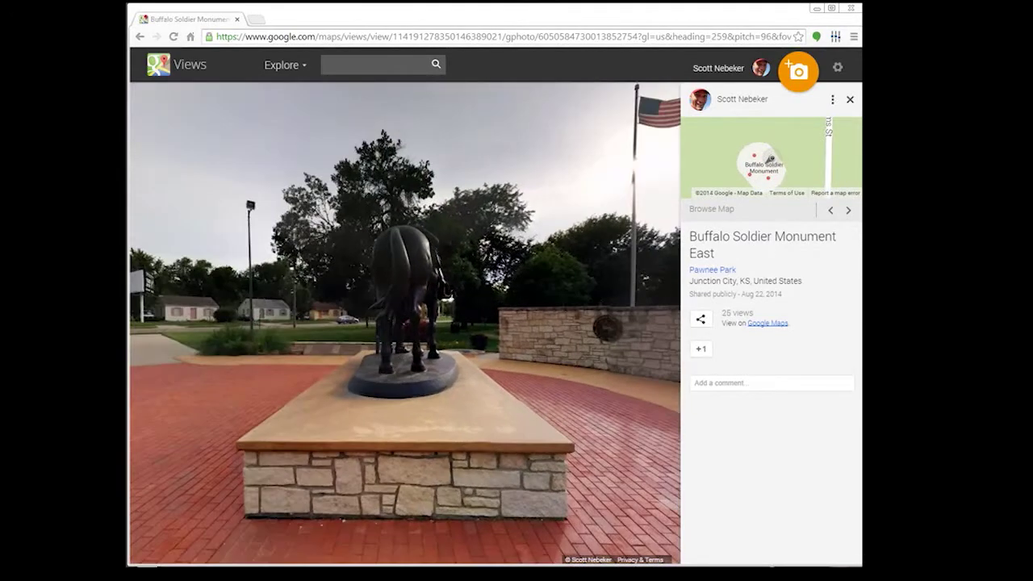
drag(635, 323, 444, 323)
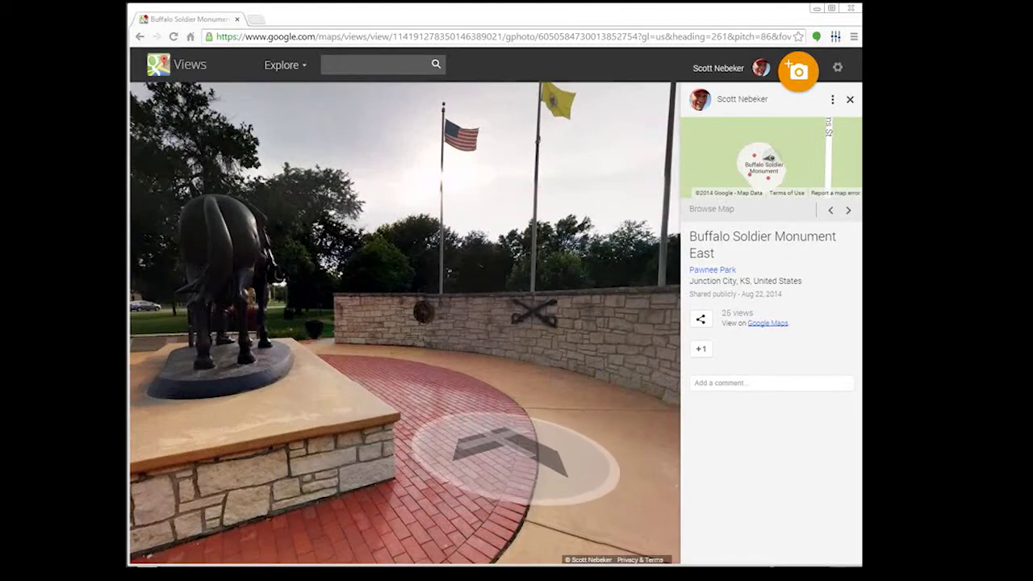
click(511, 476)
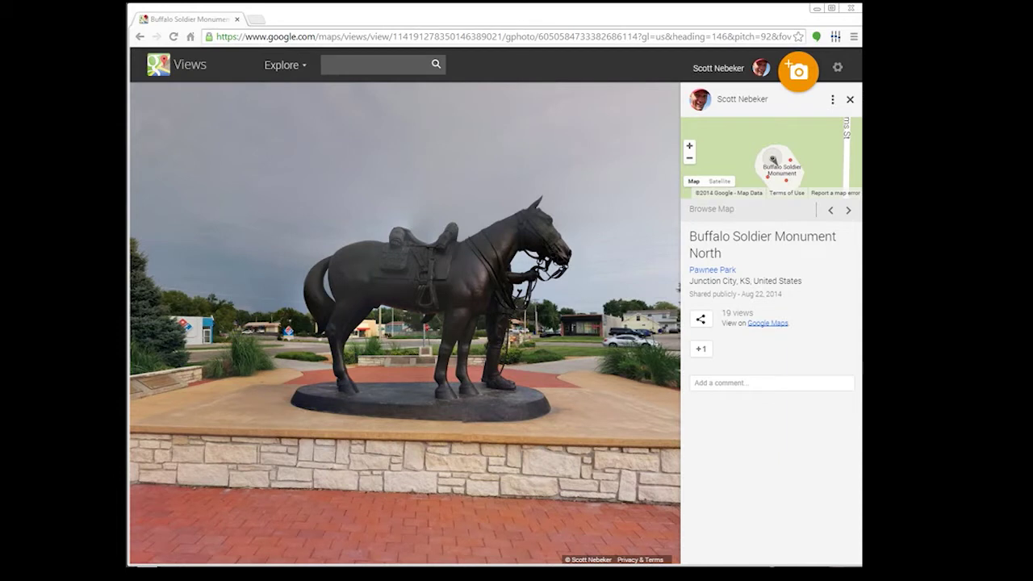
Open the photo sphere's constellation for editing and turn sphere A's view toward spheres B and D.
click(833, 99)
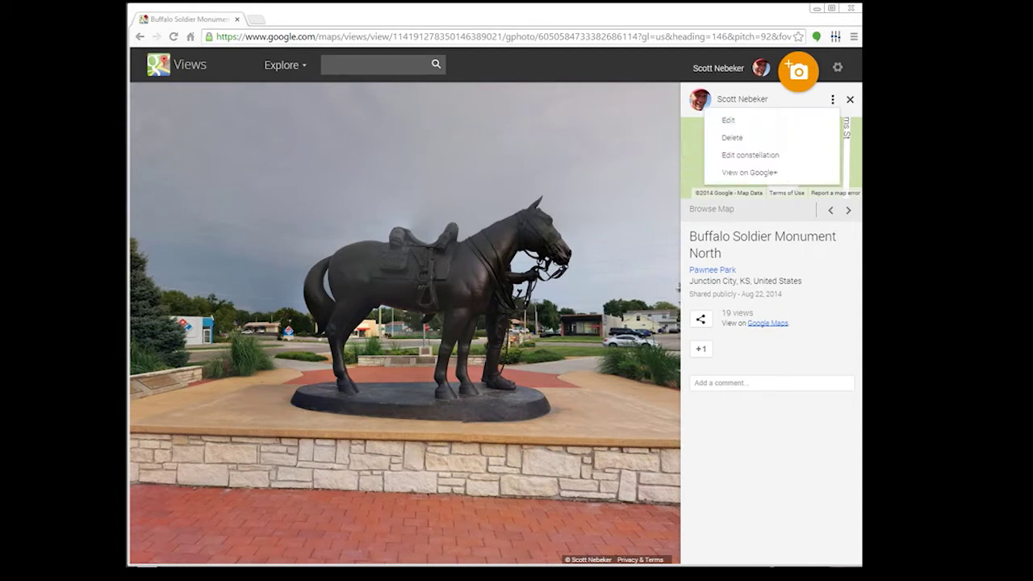
click(750, 155)
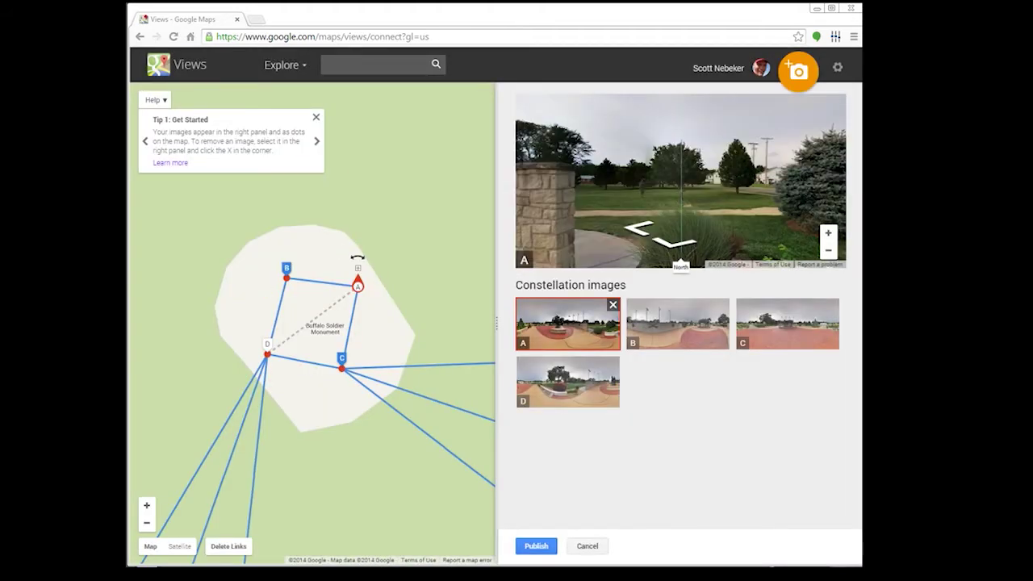
mouse_move(357, 256)
mouse_down()
mouse_move(346, 260)
mouse_move(358, 257)
mouse_up()
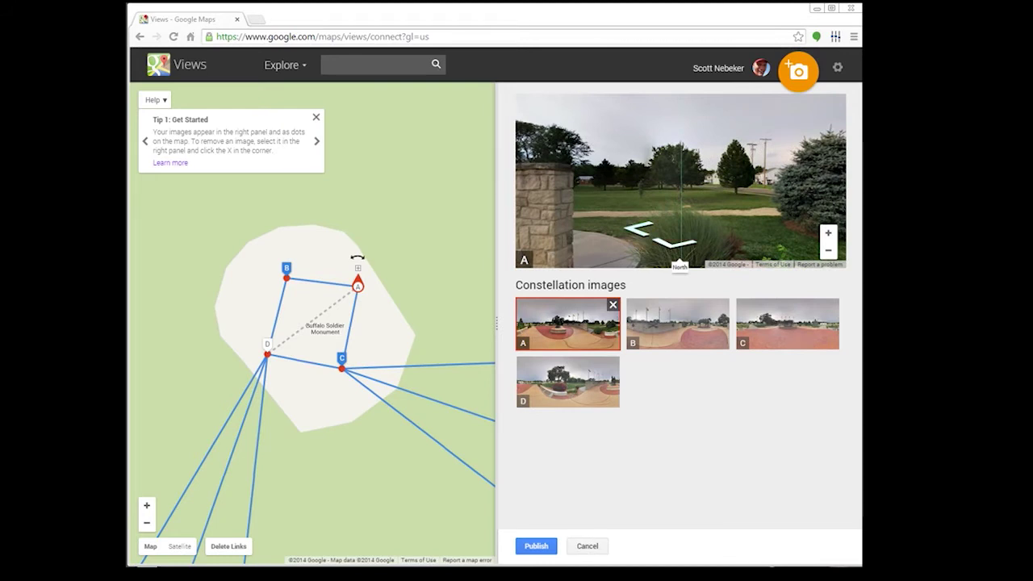
drag(357, 257, 329, 282)
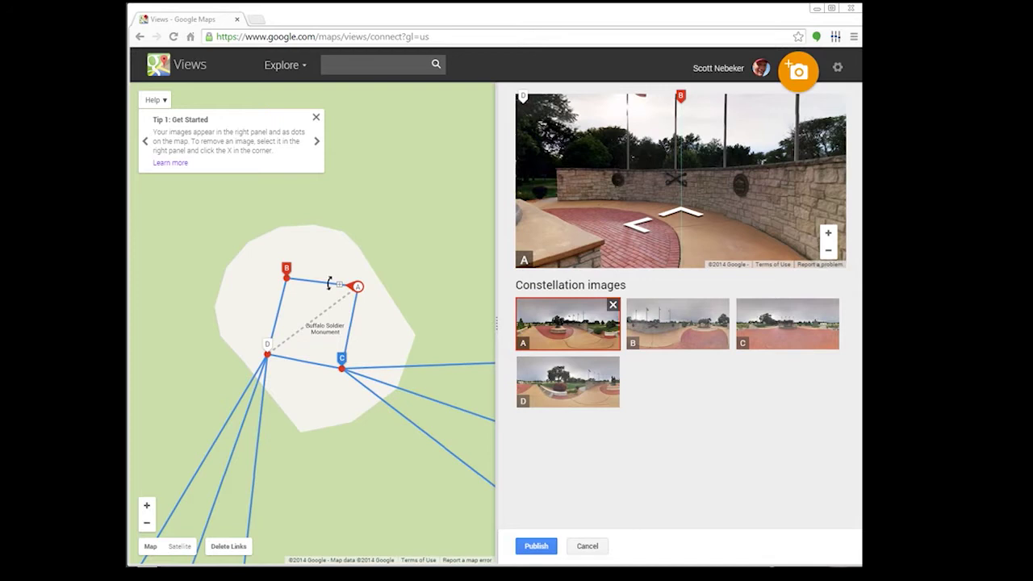
mouse_move(329, 282)
mouse_down()
mouse_move(345, 289)
mouse_move(334, 303)
mouse_up()
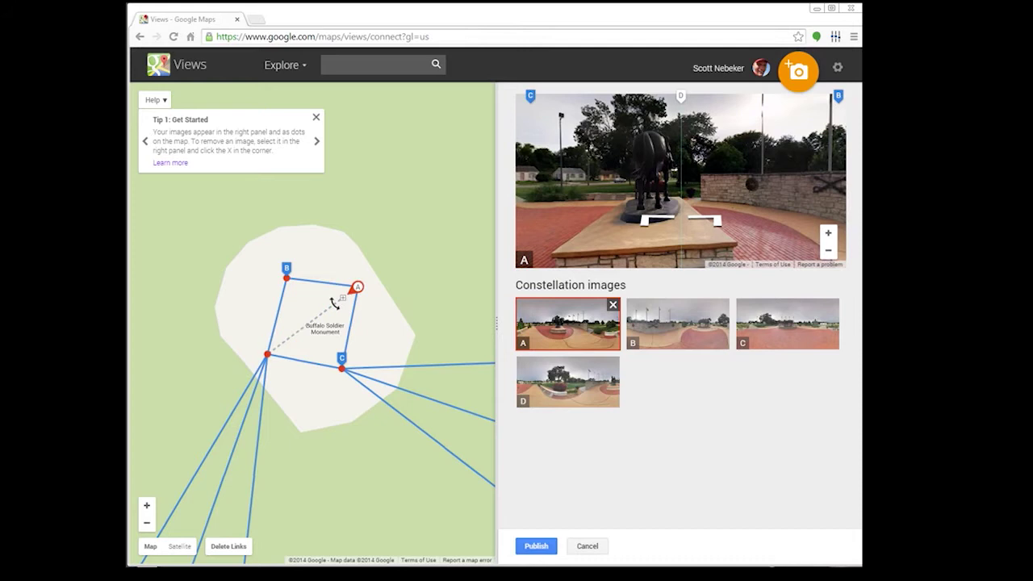
mouse_move(333, 302)
mouse_down()
mouse_move(355, 296)
mouse_move(353, 315)
mouse_up()
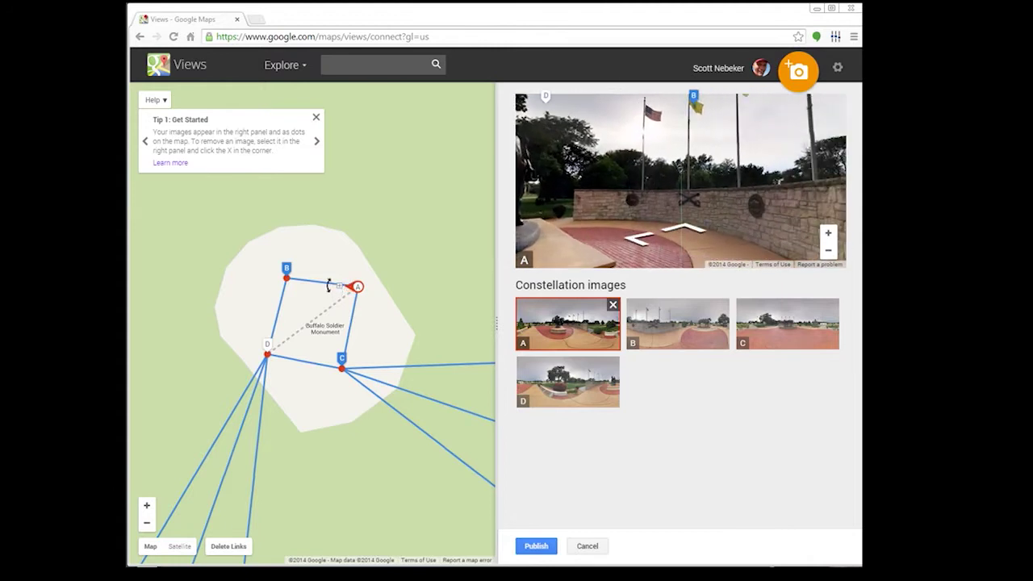
Turn sphere B's view toward the statue, and reselect sphere A to inspect its circular overlay on the map.
click(257, 277)
mouse_move(257, 277)
mouse_down()
mouse_move(271, 300)
mouse_move(297, 305)
mouse_up()
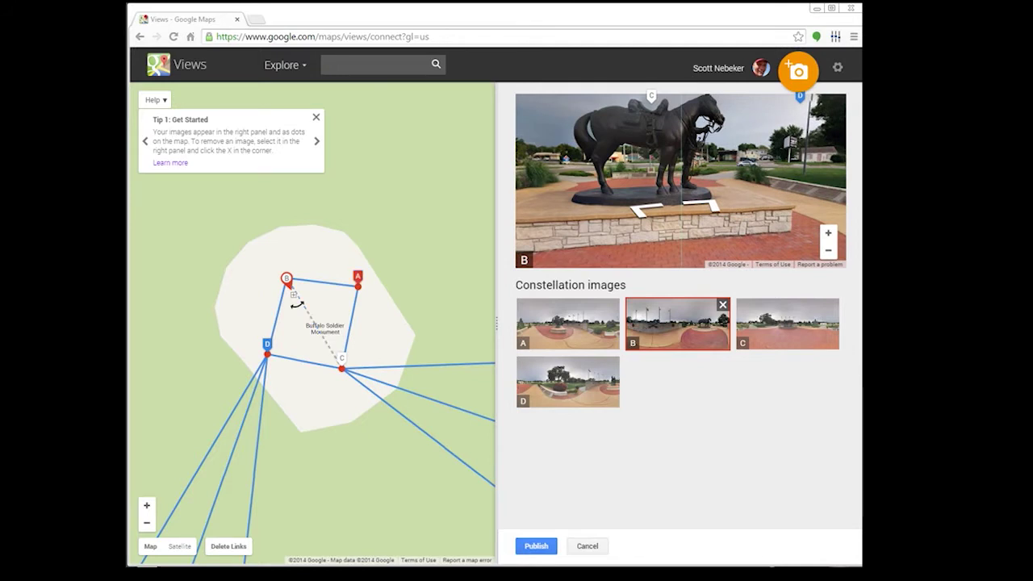
click(358, 282)
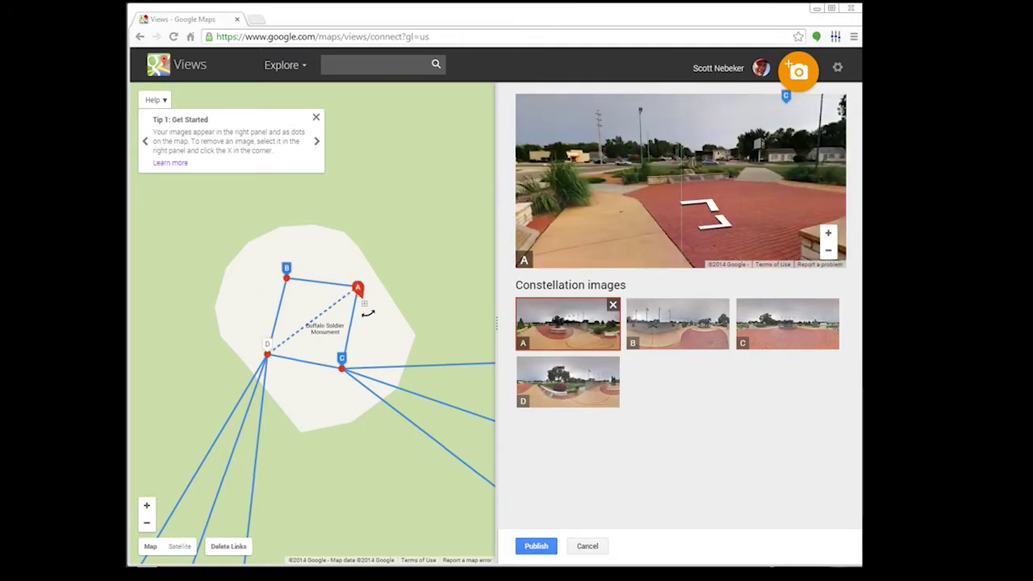
drag(368, 313, 368, 313)
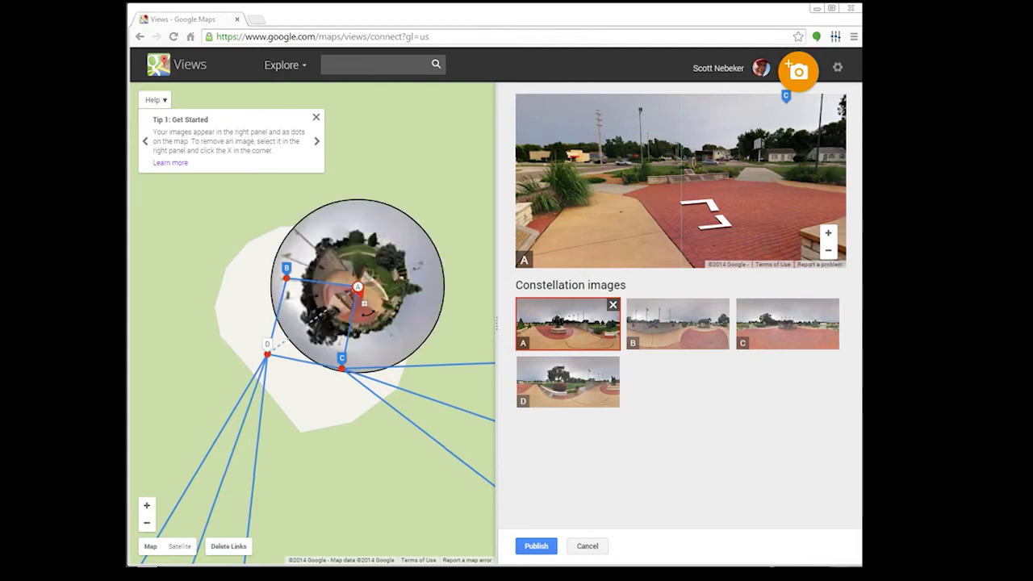
drag(368, 313, 368, 314)
Try removing the A–B link and connecting B to C, and restore the original links between the spheres.
click(323, 282)
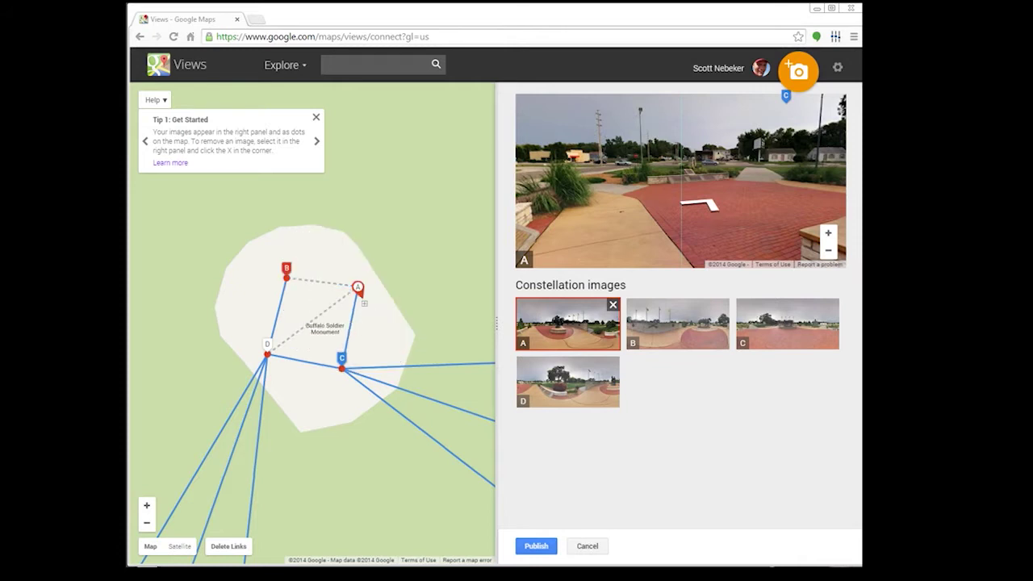
click(287, 281)
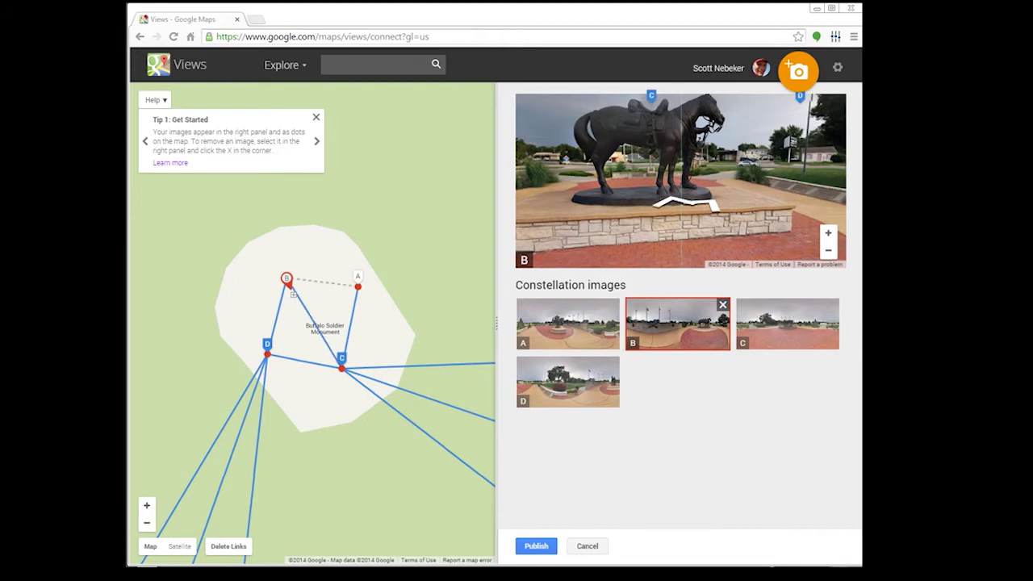
click(293, 295)
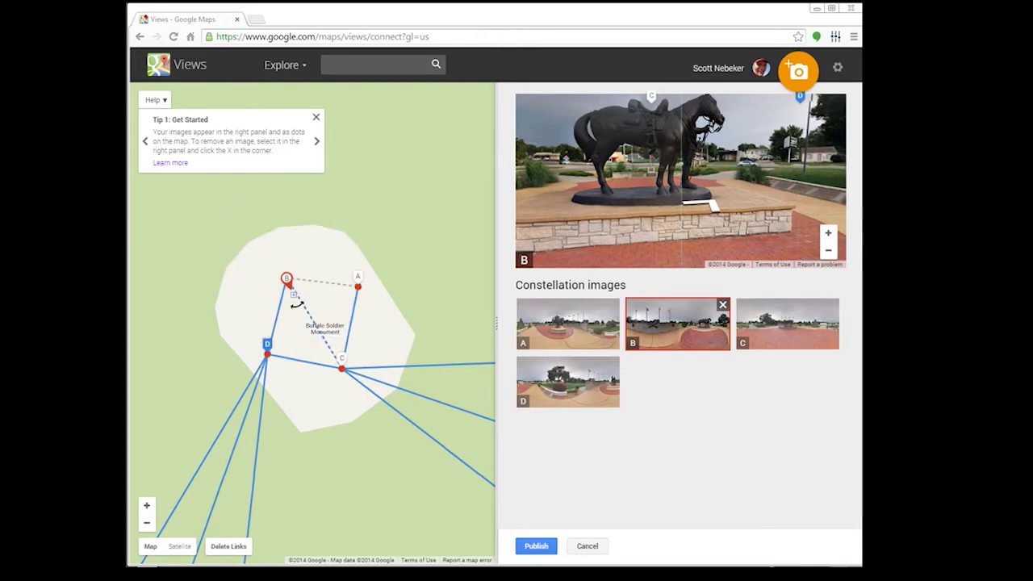
click(322, 283)
Centre sphere B's view on the statue in the direction of sphere C.
drag(647, 171, 685, 215)
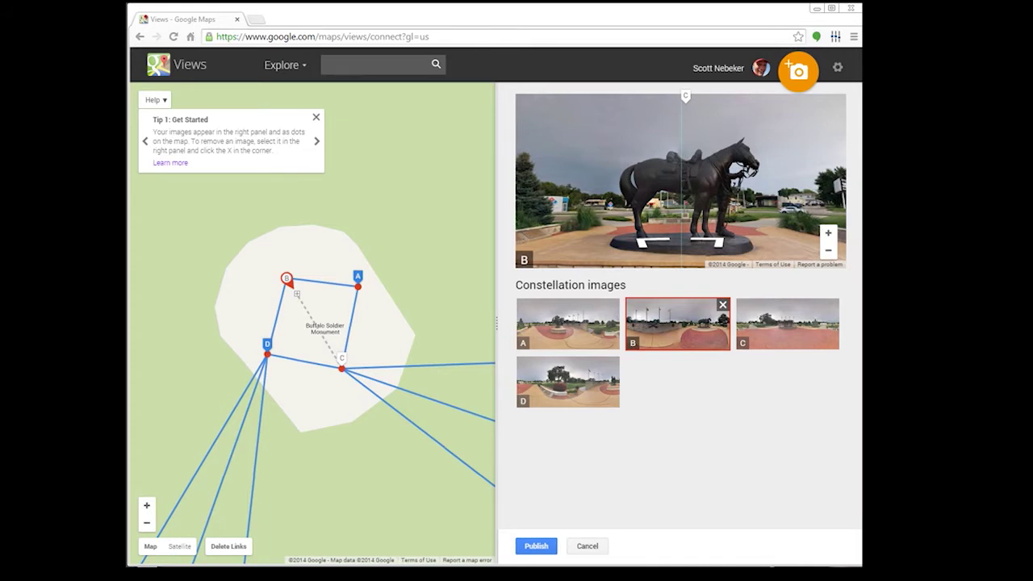
click(297, 294)
click(297, 294)
Try removing the Street View links from sphere D to W 18th St and from sphere C to N Adams St, and restore both.
scroll(322, 189, down, 1)
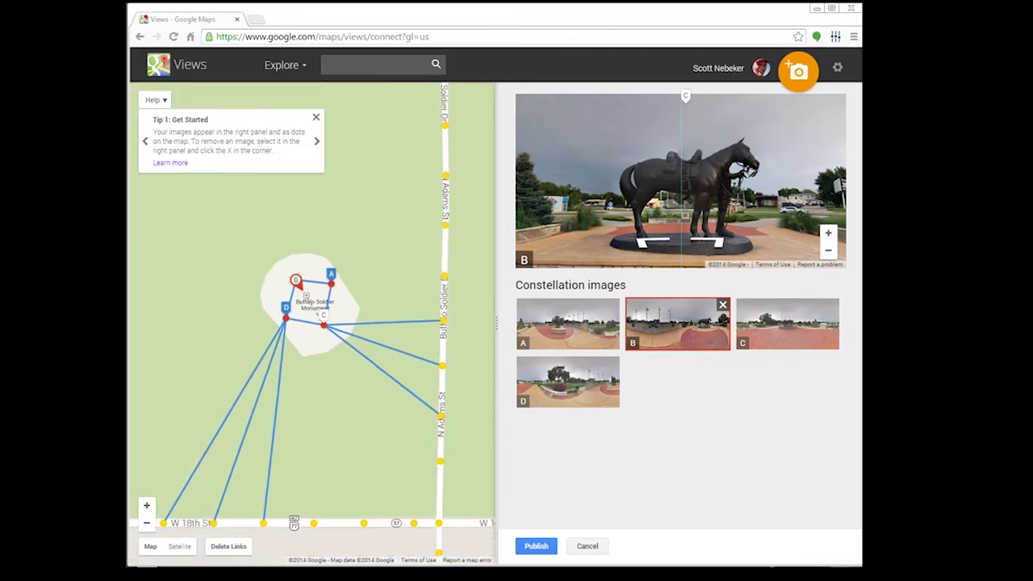
click(272, 477)
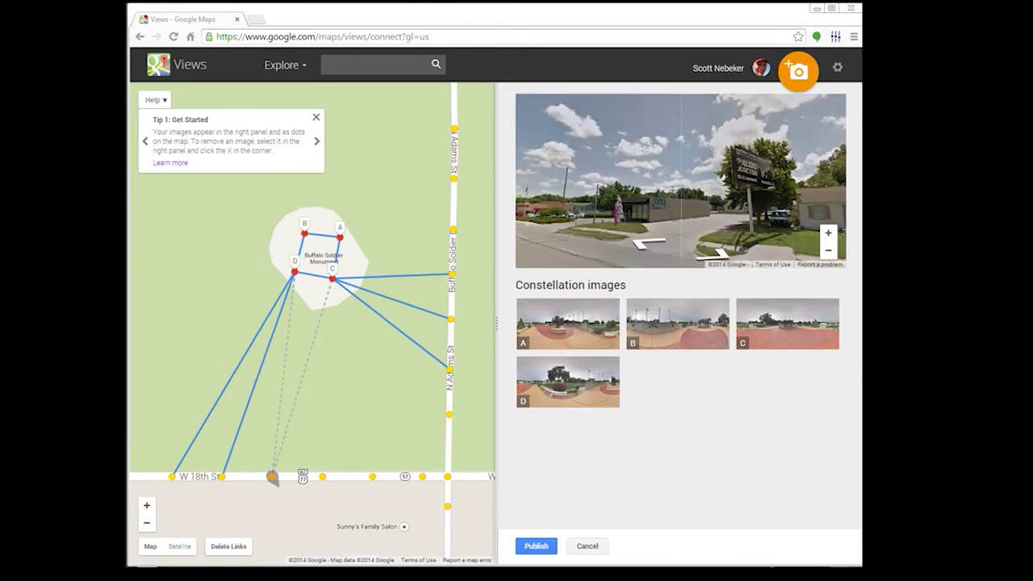
click(450, 370)
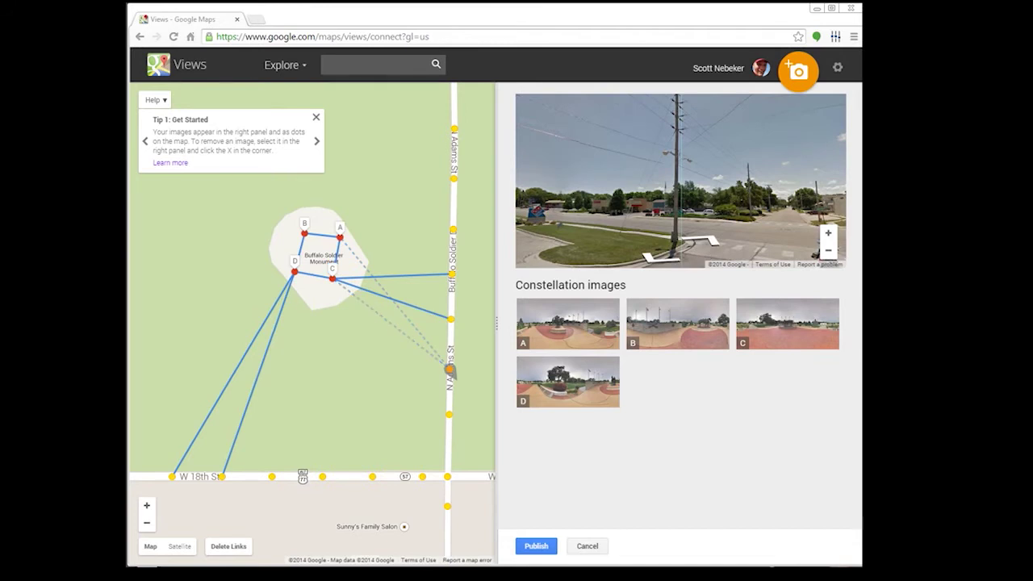
click(272, 477)
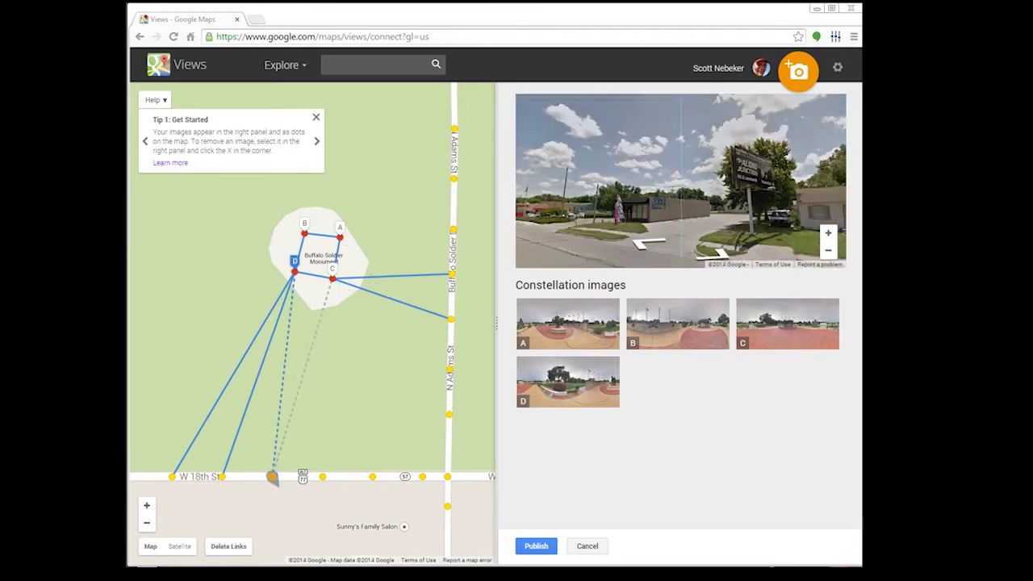
click(449, 370)
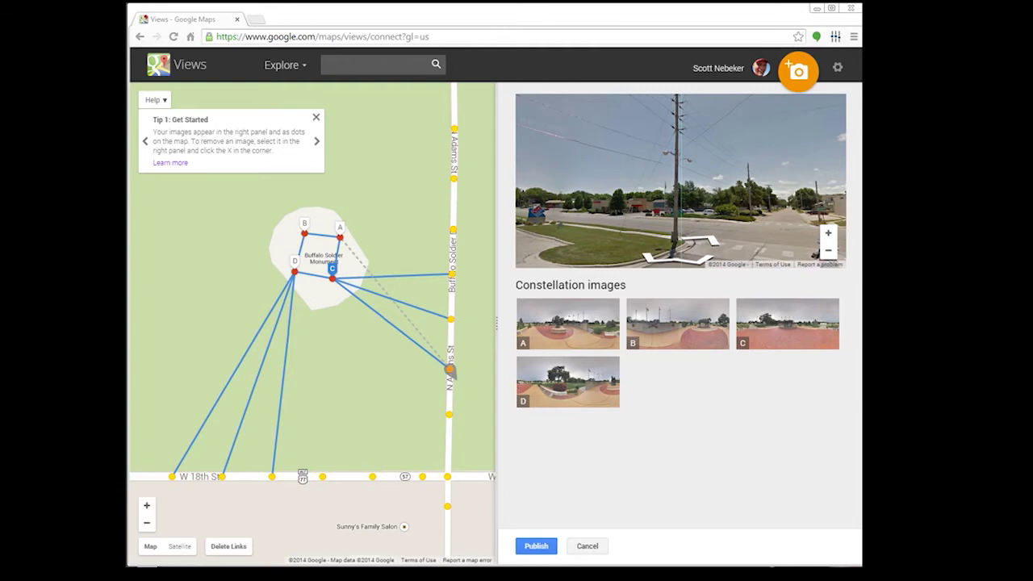
Examine the Street View points along N Adams St and Buffalo Soldier Pkwy north of the monument, and return to the constellation.
drag(380, 210, 367, 437)
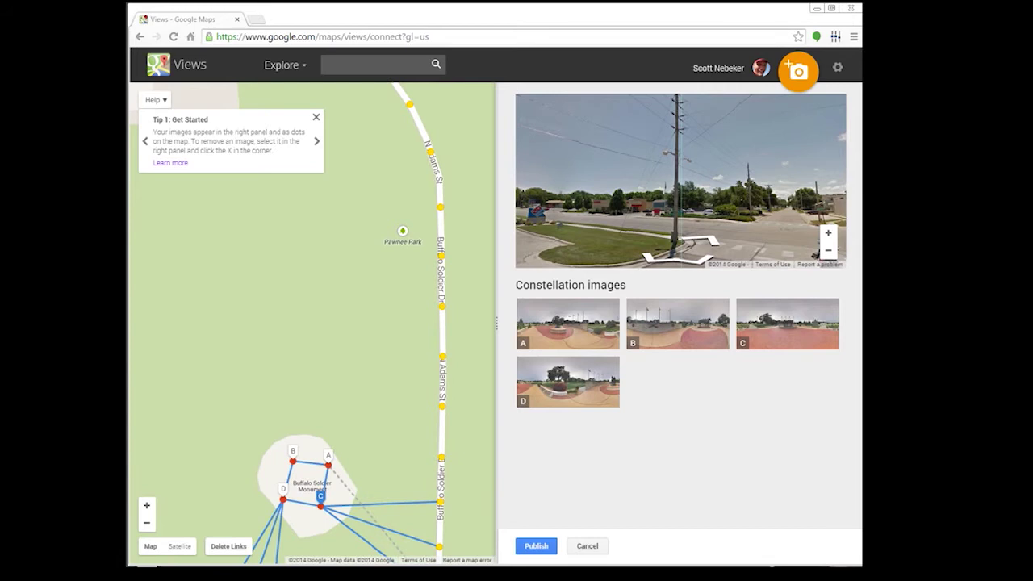
key(Up)
key(Up)
key(Up)
drag(323, 323, 409, 398)
drag(403, 322, 257, 351)
drag(336, 275, 200, 297)
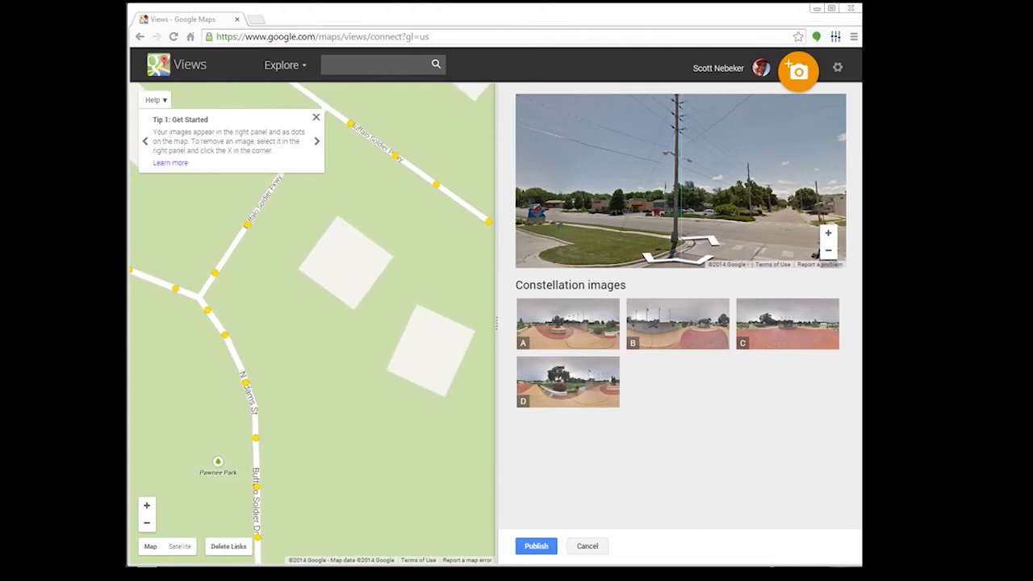
key(Down)
key(Down)
key(Down)
key(Down)
key(Down)
key(Left)
key(Down)
key(Down)
key(Left)
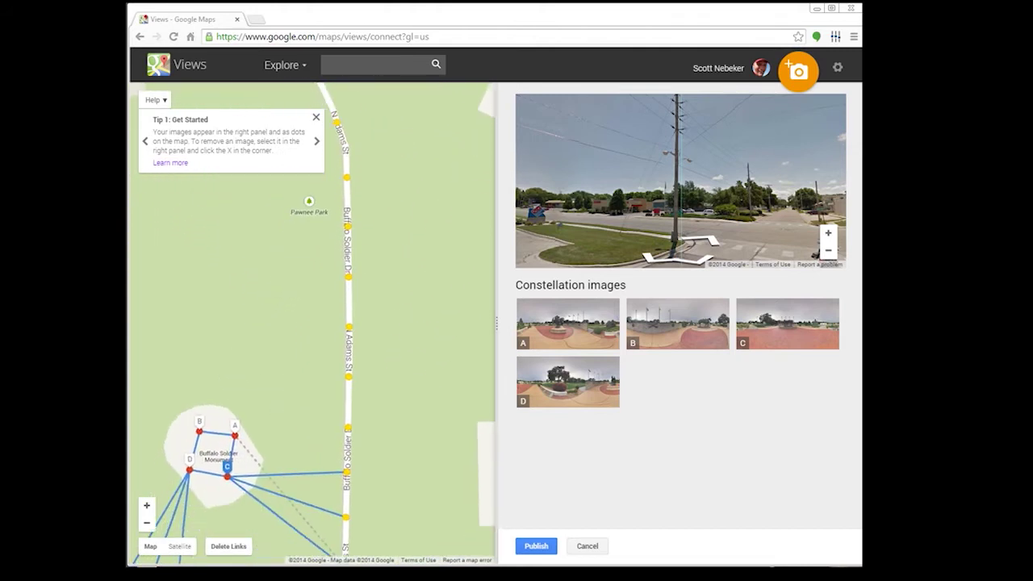
key(Down)
key(Left)
drag(362, 409, 447, 251)
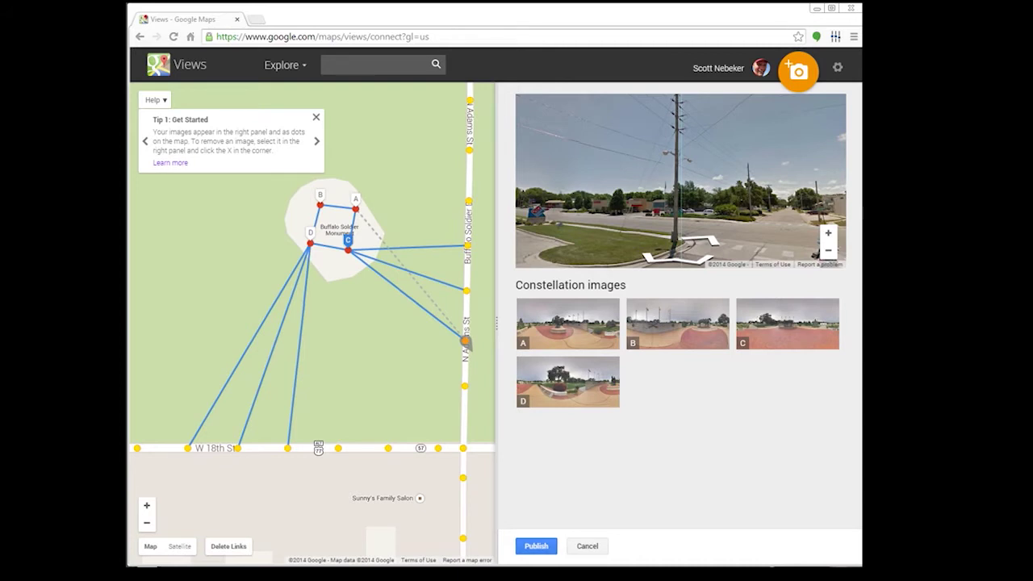
Publish the constellation and acknowledge the notice about new connections.
click(536, 545)
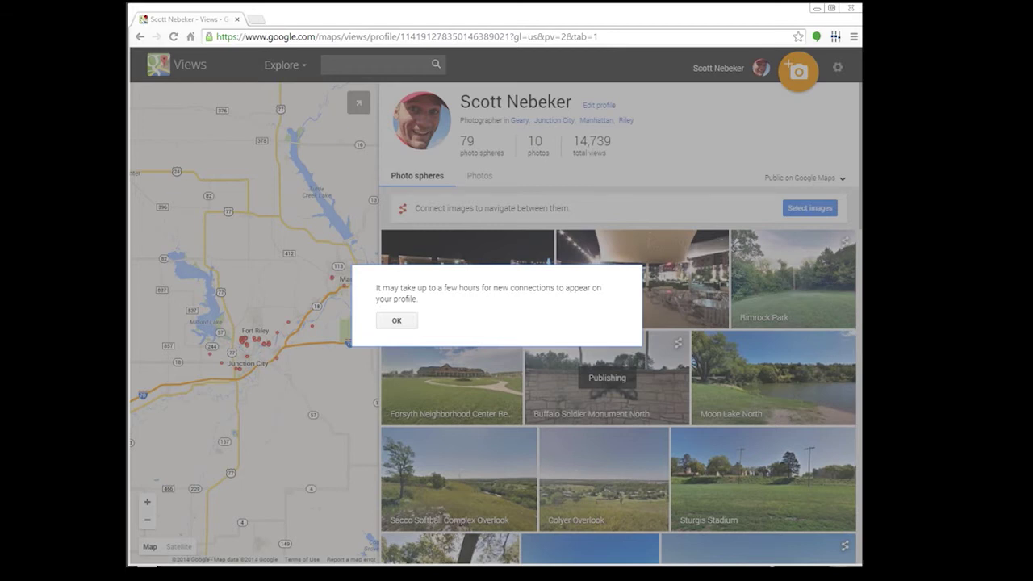
click(396, 321)
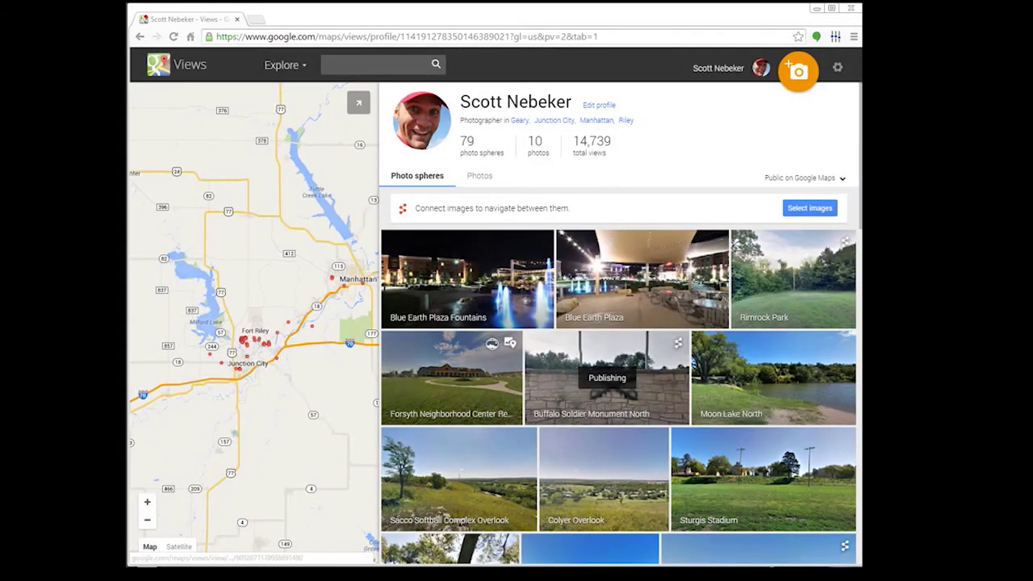